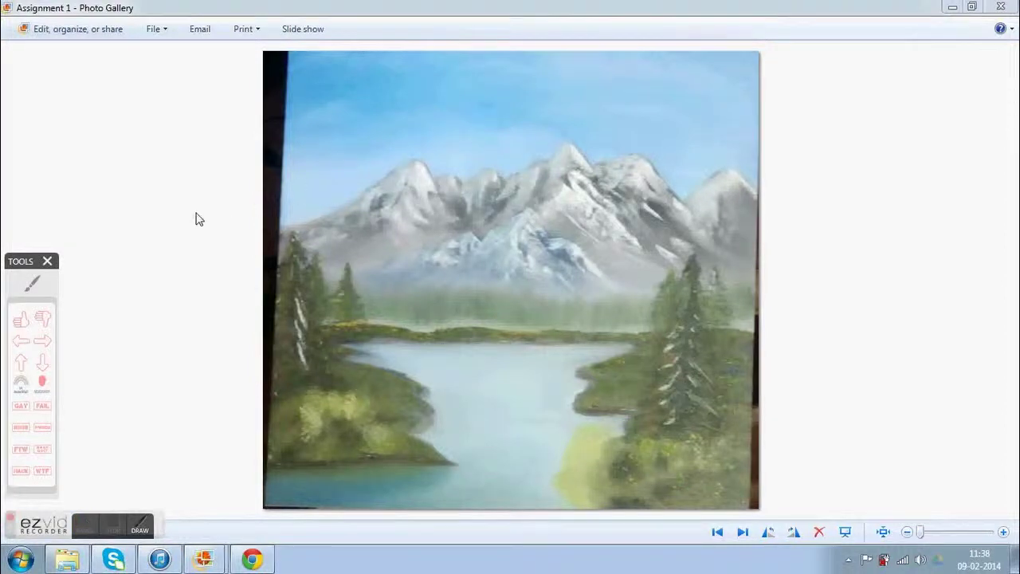
Step: Handwrite a red 'amp.v' note left of the painting and a large T to its right
left_click(31, 287)
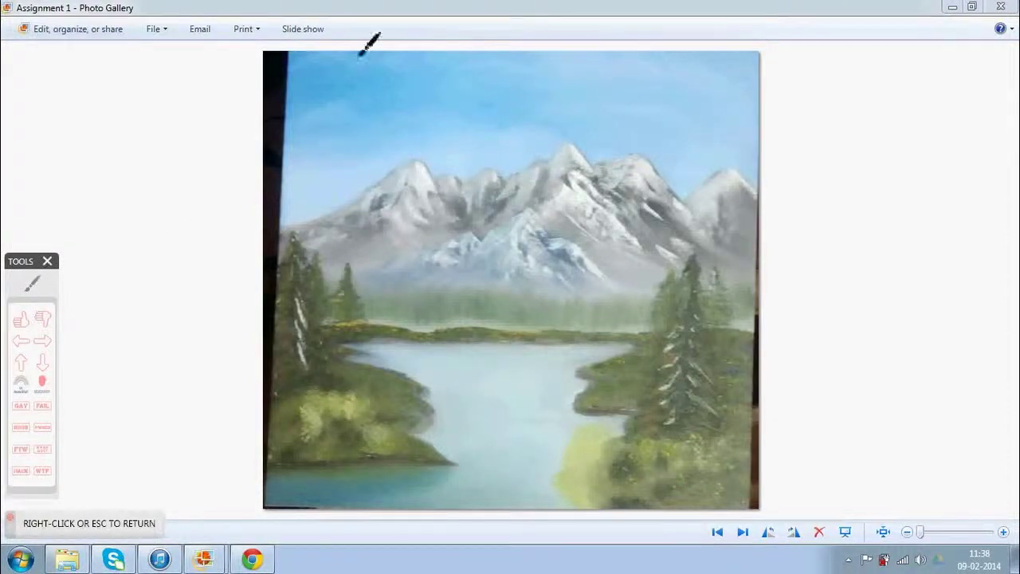
mouse_move(197, 174)
left_mouse_down()
mouse_move(199, 190)
mouse_move(244, 155)
left_mouse_up()
left_click(230, 165)
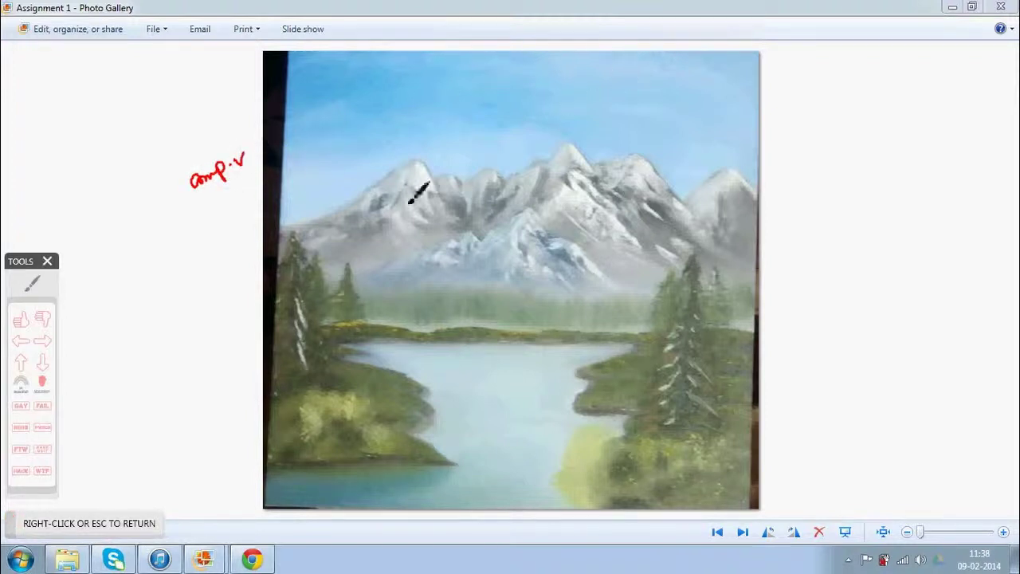
mouse_move(798, 162)
left_mouse_down()
mouse_move(881, 142)
mouse_move(846, 171)
mouse_move(861, 217)
left_mouse_up()
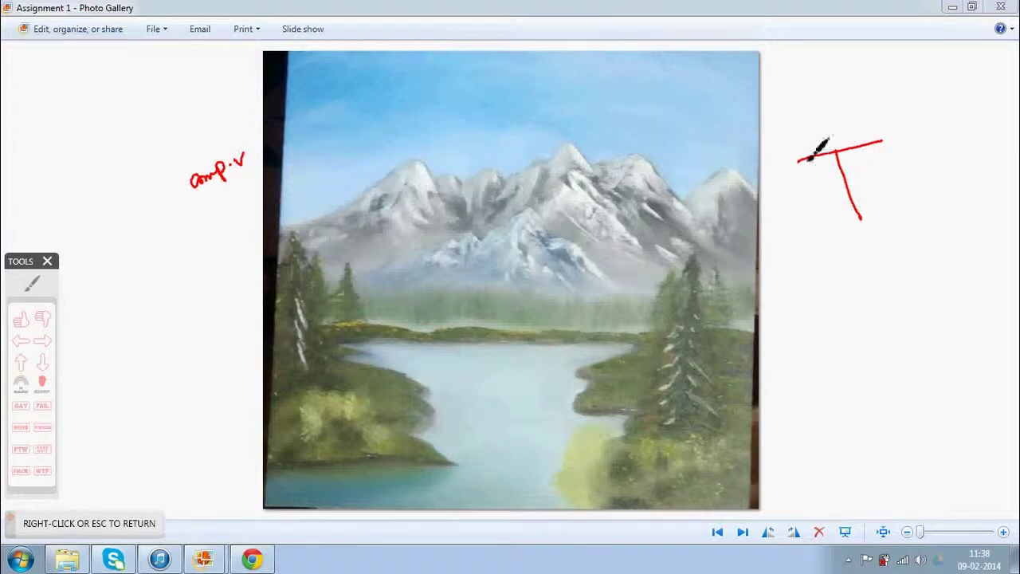
Step: Retrace the red T and draw a wavy line along the lake's bottom edge
mouse_move(799, 162)
left_mouse_down()
mouse_move(897, 143)
mouse_move(869, 219)
left_mouse_up()
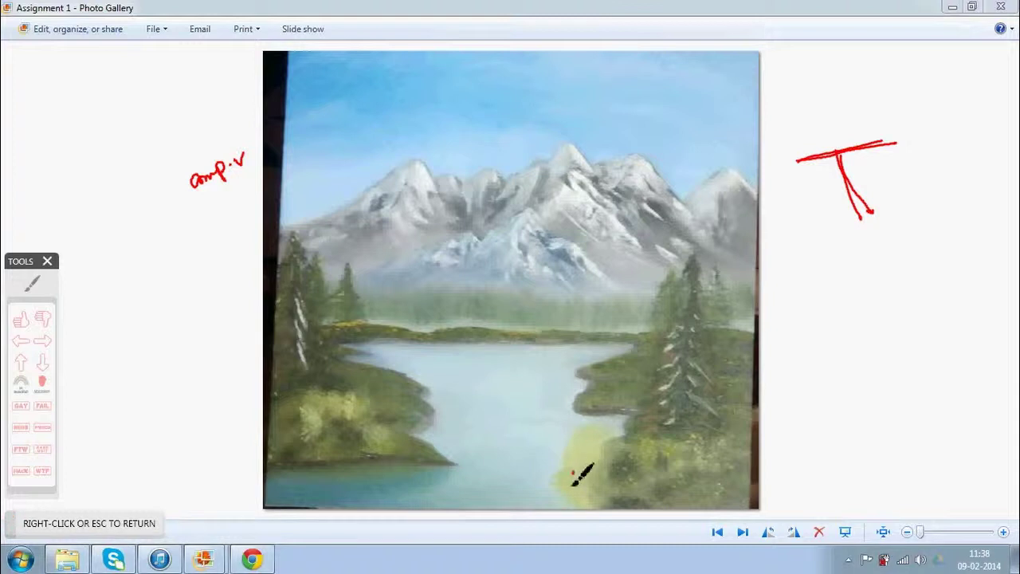
left_click_drag(563, 484, 445, 516)
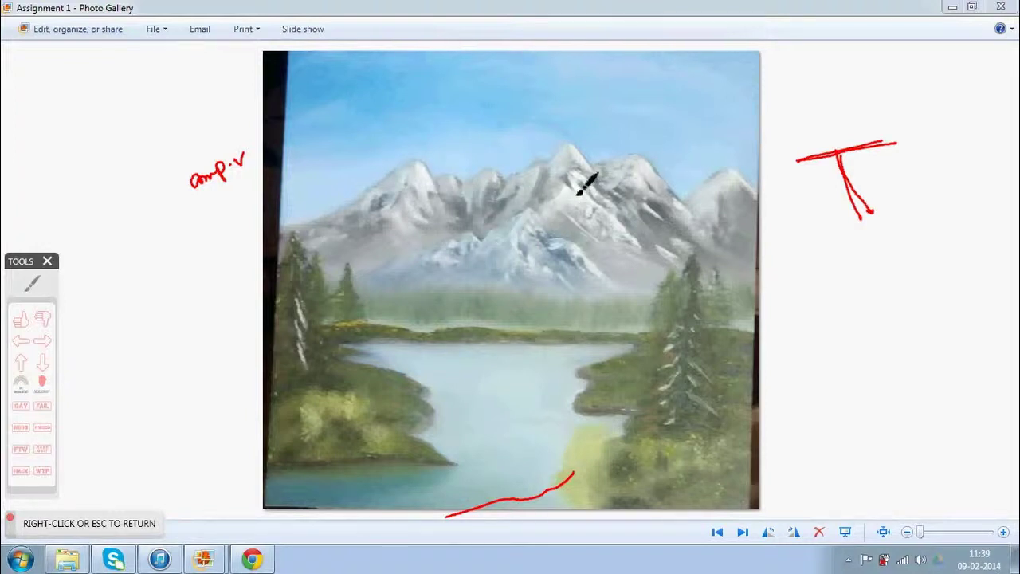
Step: Add two small red curves on the mountains and a checkmark on the right peak
left_click_drag(564, 190, 582, 191)
left_click_drag(418, 168, 432, 169)
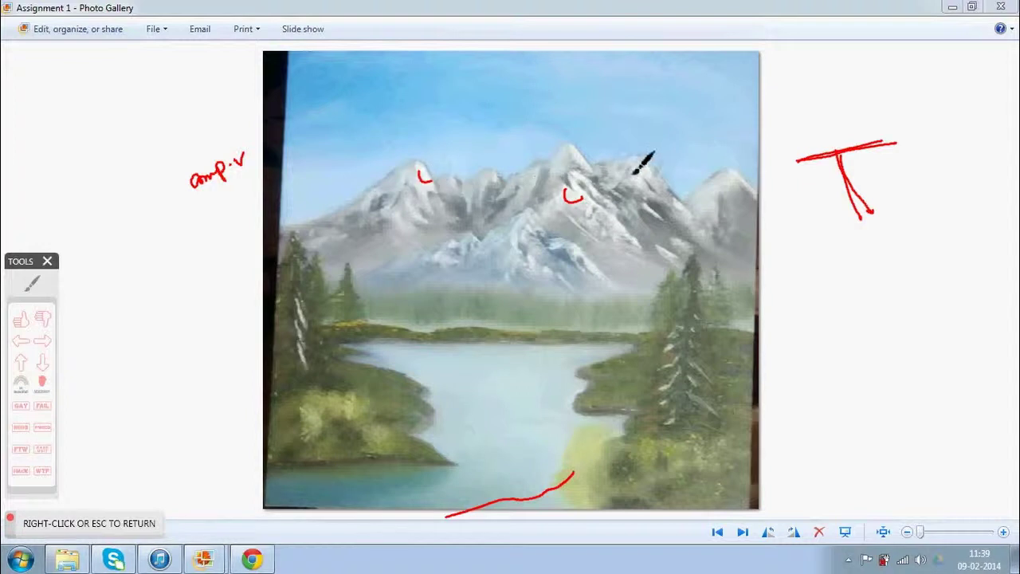
left_click_drag(598, 150, 622, 142)
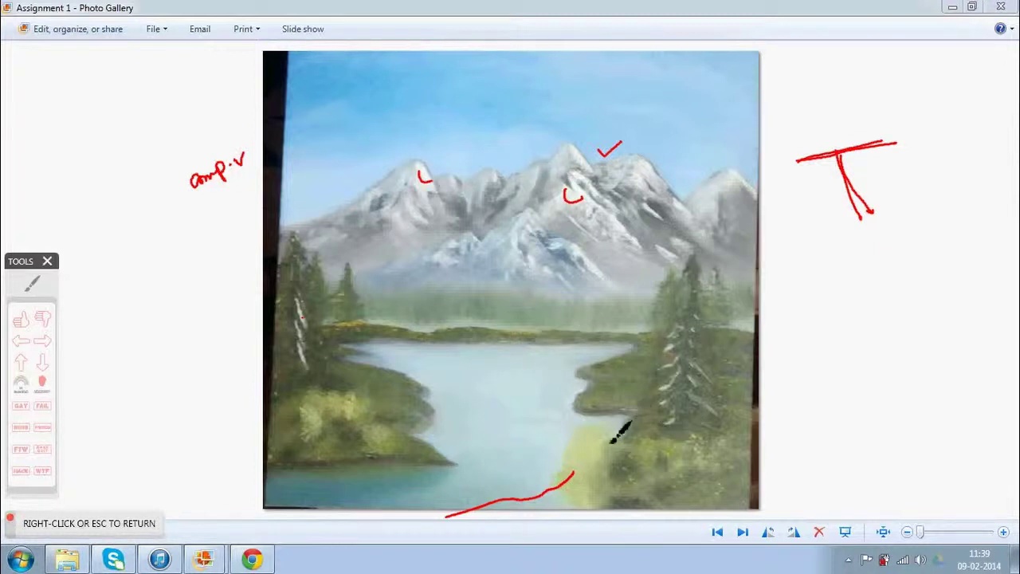
Step: Draw red dashes along the lake's right shore and a left-pointing arrow above the T
left_click_drag(608, 434, 554, 443)
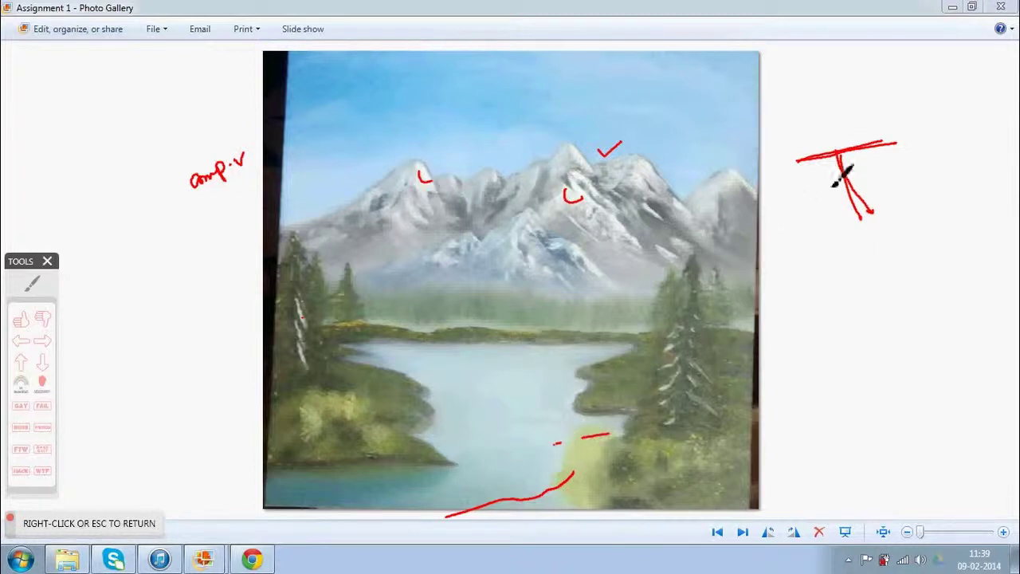
mouse_move(849, 89)
left_mouse_down()
mouse_move(789, 118)
mouse_move(811, 122)
left_mouse_up()
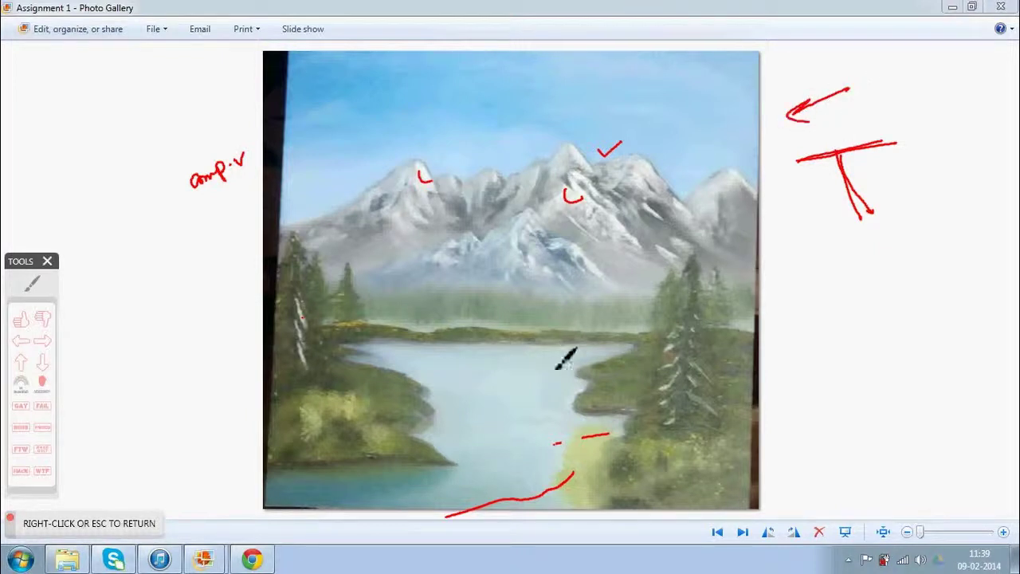
left_click_drag(575, 408, 560, 411)
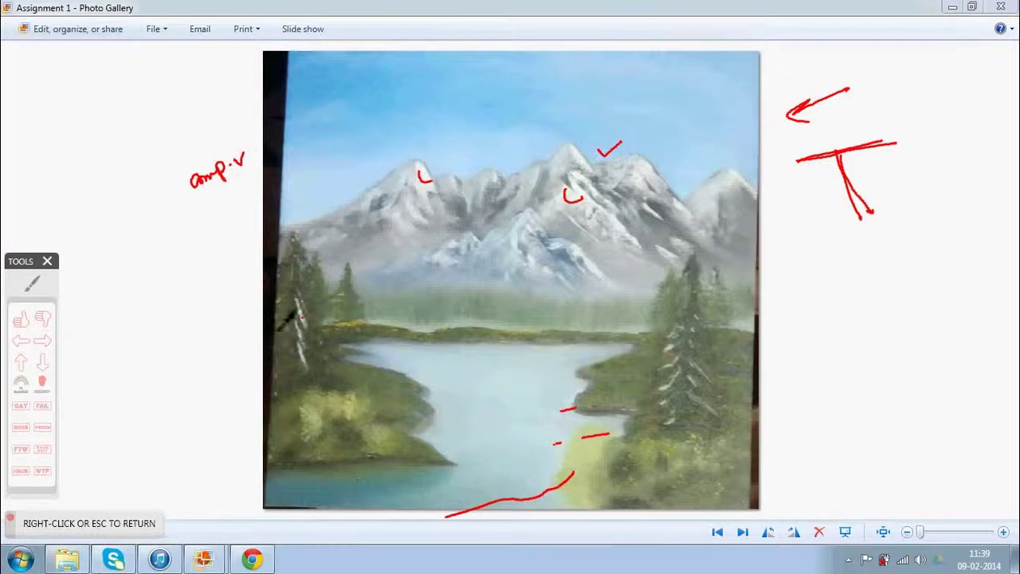
Step: Draw a large red checkmark over the left trees and select the thumbs-up stamp
left_click_drag(189, 343, 331, 292)
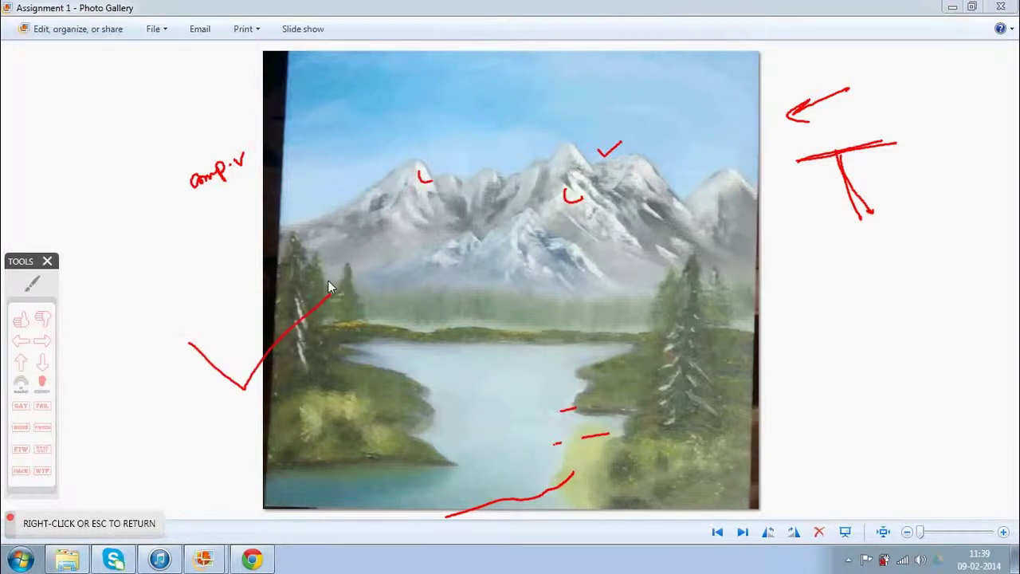
left_click(21, 319)
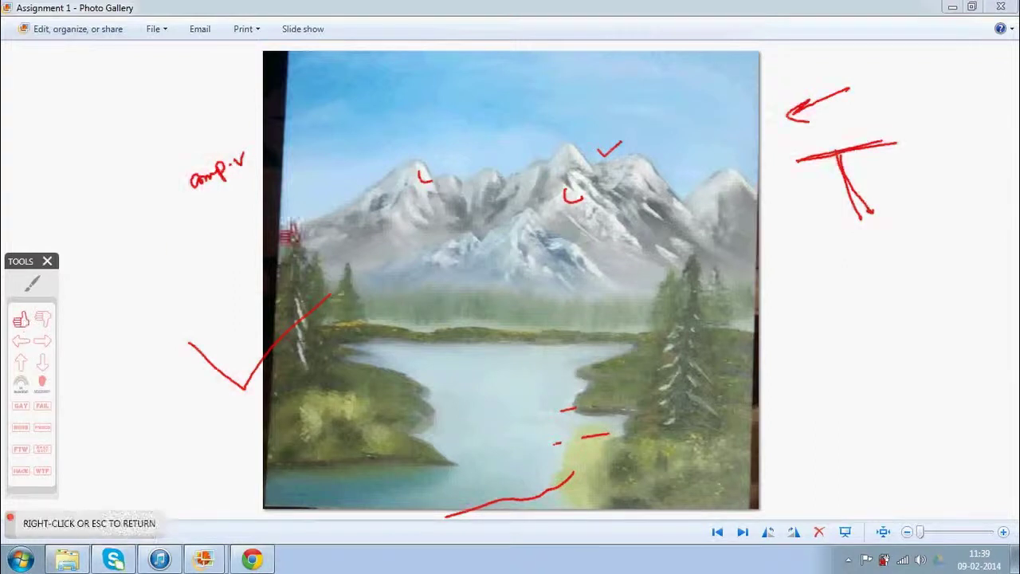